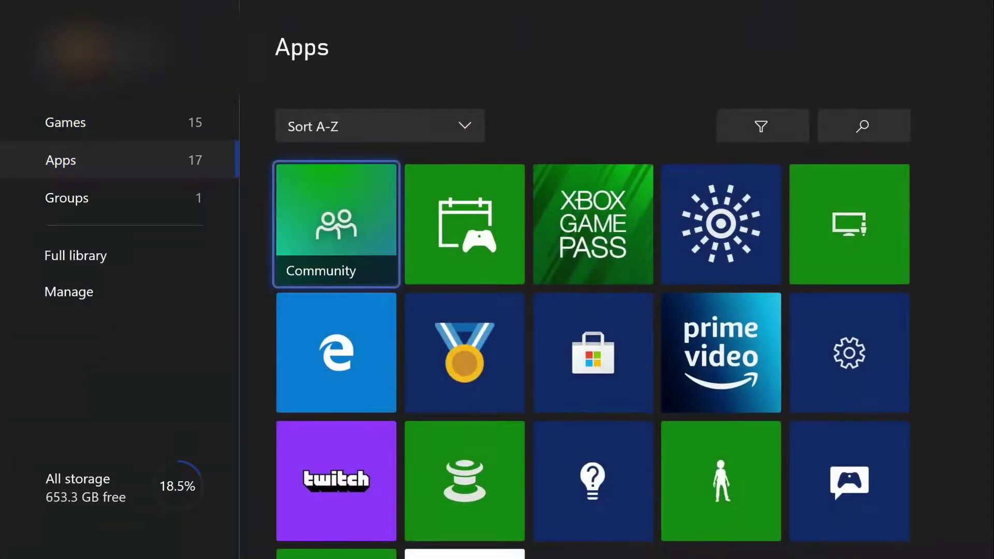
# Launch the Settings app from the collection.
pyautogui.press('Right')
pyautogui.press('Right')
pyautogui.press('Right')
pyautogui.press('Right')
pyautogui.press('Down')
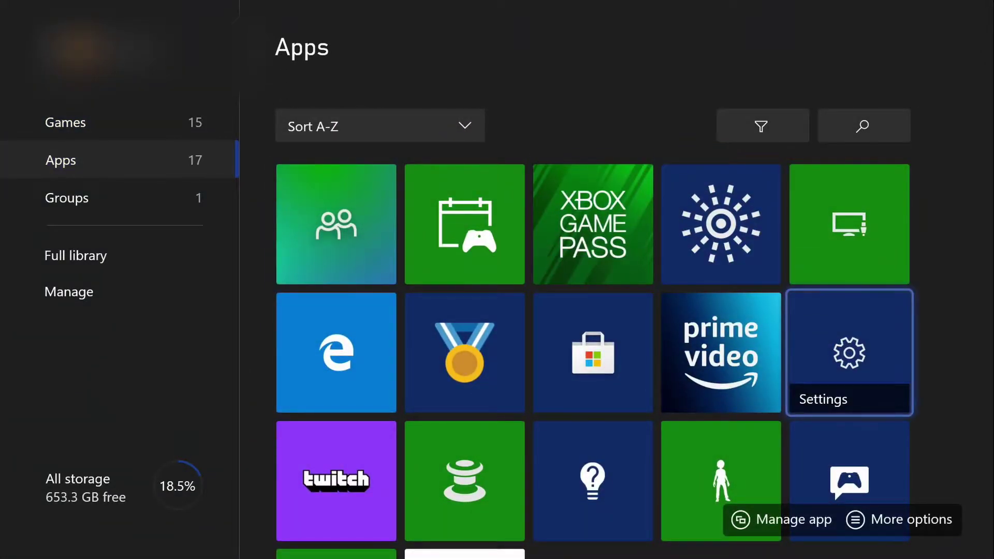
pyautogui.press('Return')
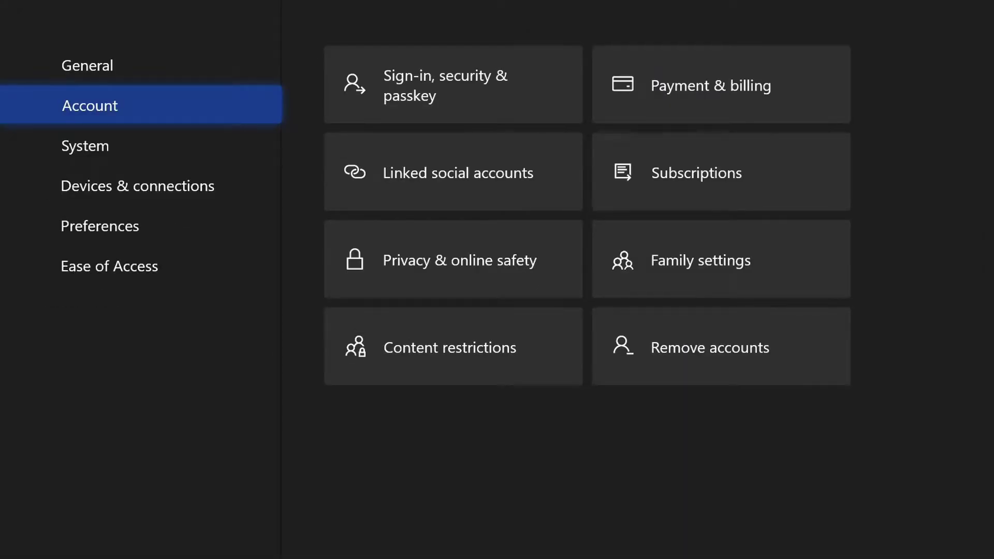
# Go to General > TV & display options > Video fidelity & overscan.
pyautogui.press('Up')
pyautogui.press('Right')
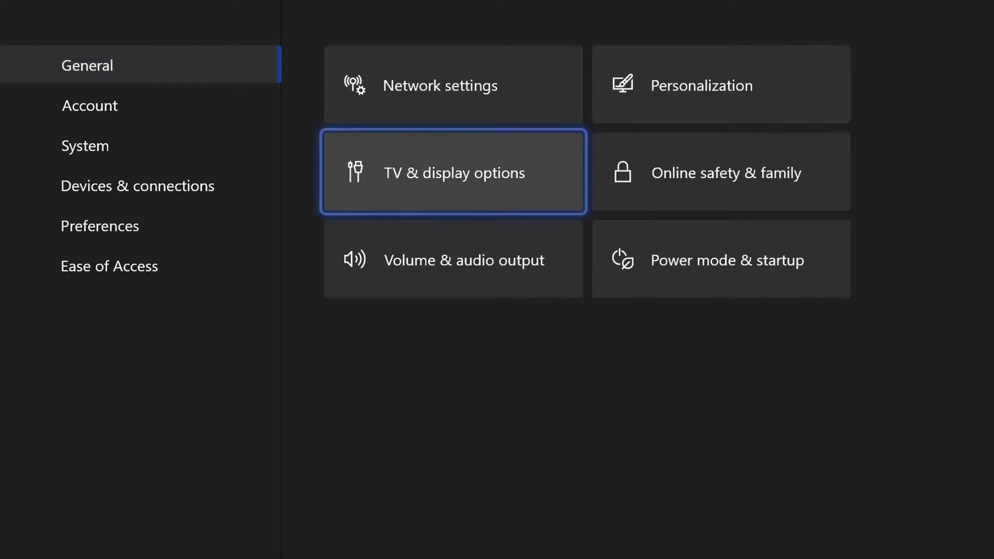
pyautogui.press('Return')
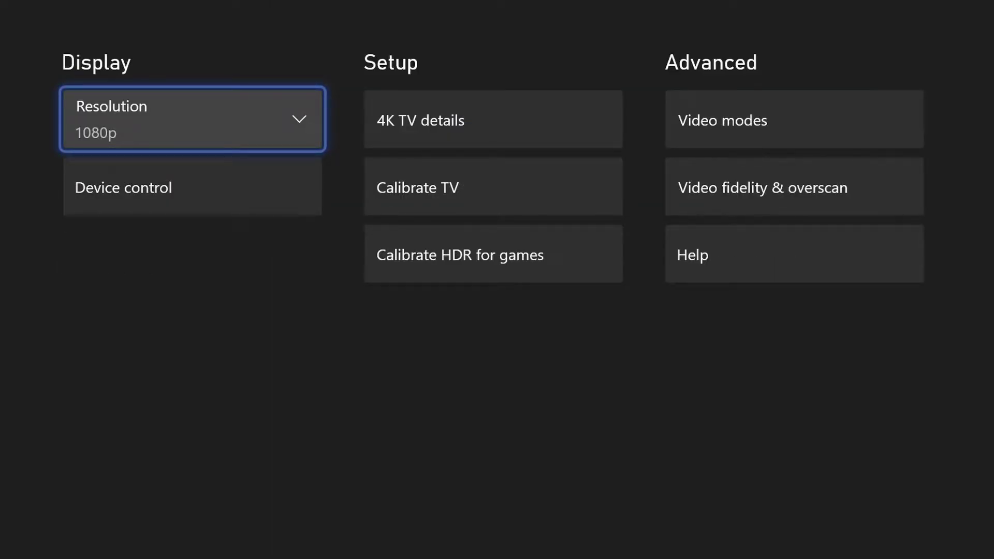
pyautogui.press('Right')
pyautogui.press('Right')
pyautogui.press('Down')
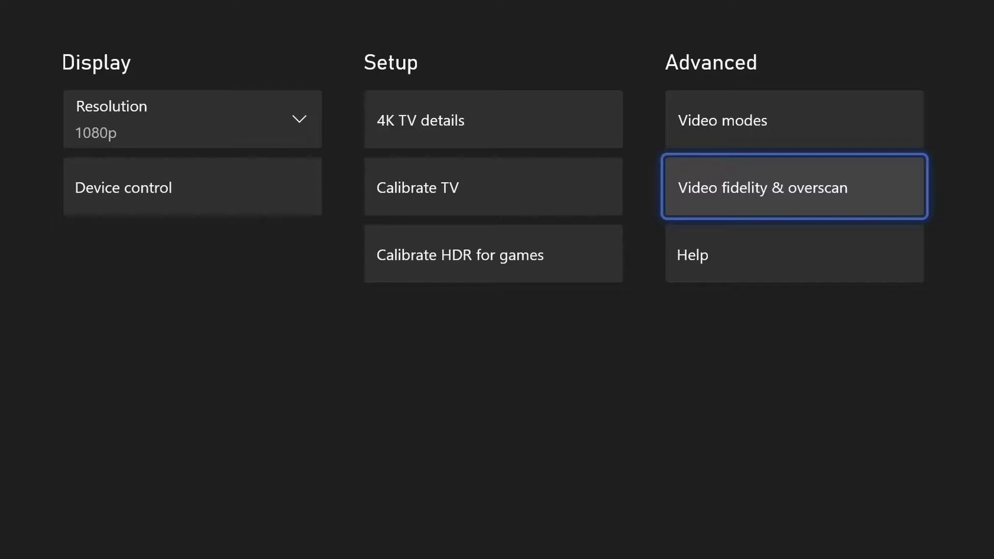
pyautogui.press('Return')
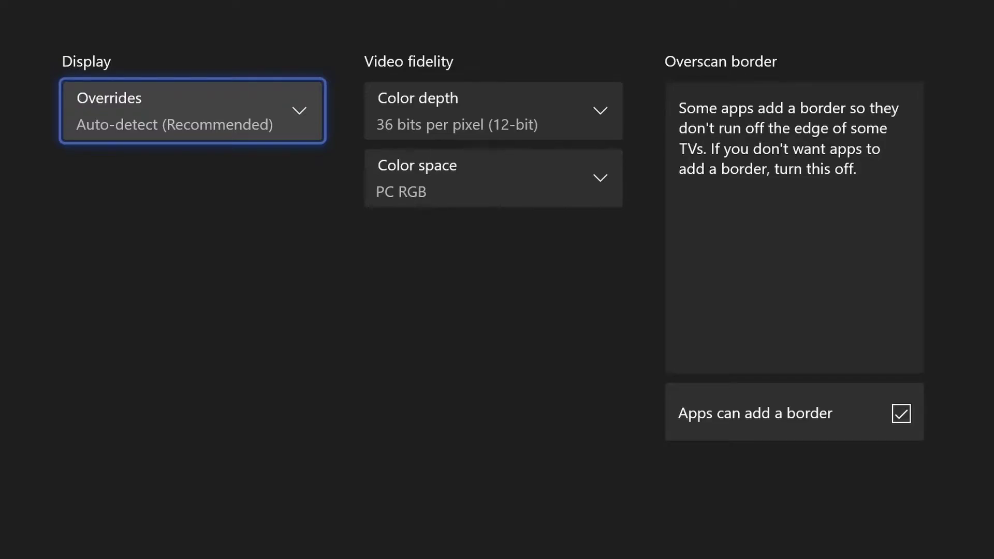
# Set the display override to HDMI and accept manual settings over the TV's recommendations.
pyautogui.press('Return')
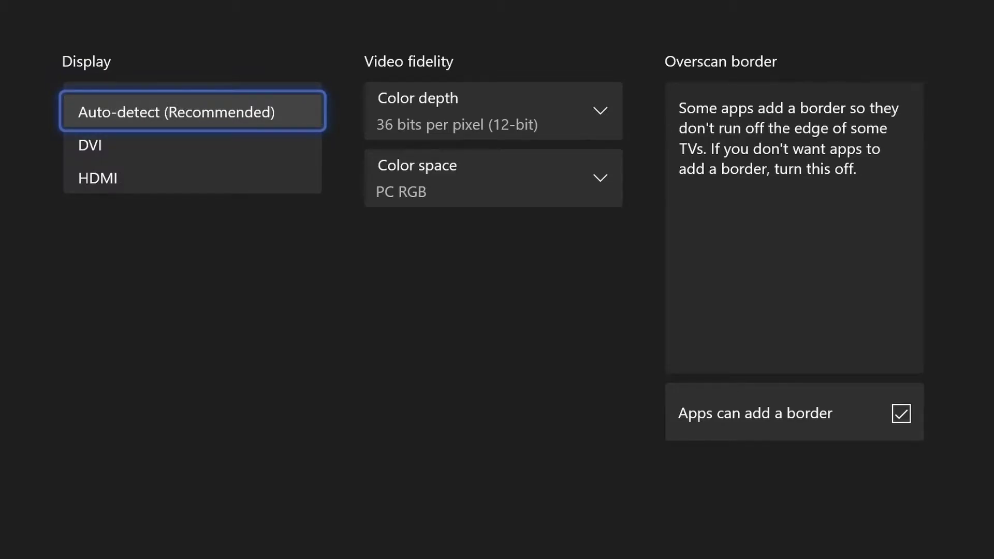
pyautogui.press('Down')
pyautogui.press('Down')
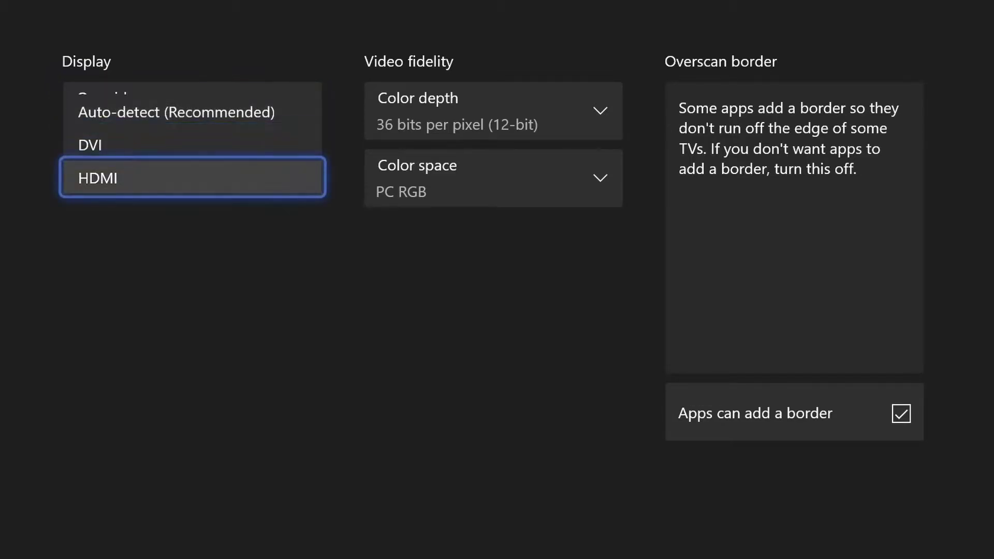
pyautogui.press('Return')
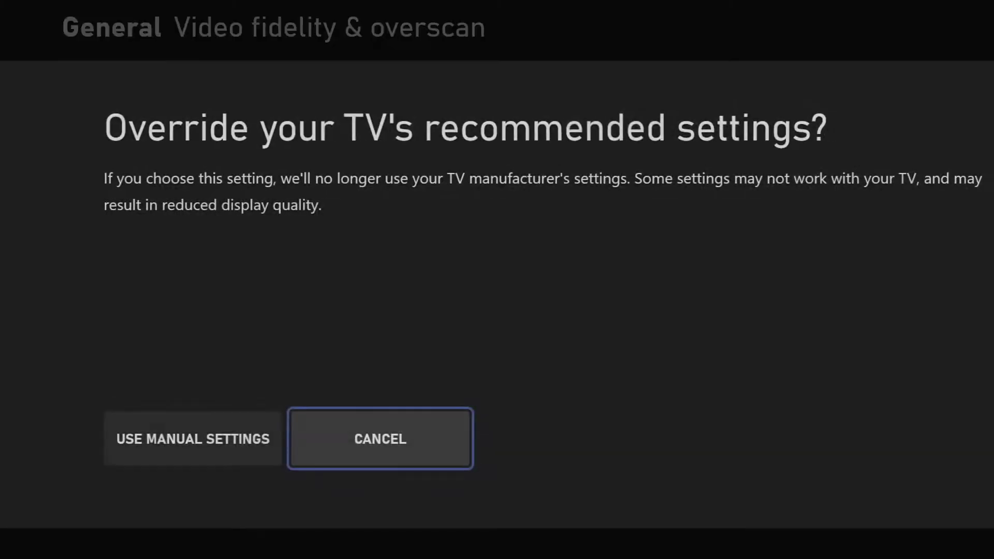
pyautogui.press('Left')
pyautogui.press('Return')
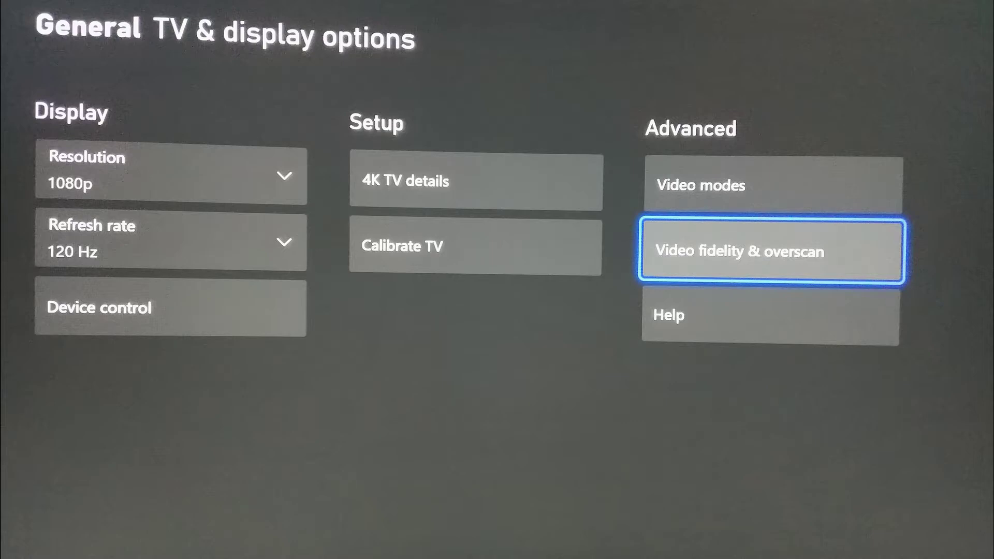
# Reopen Video fidelity & overscan and check the 12-bit colour depth and PC RGB colour space.
pyautogui.press('Return')
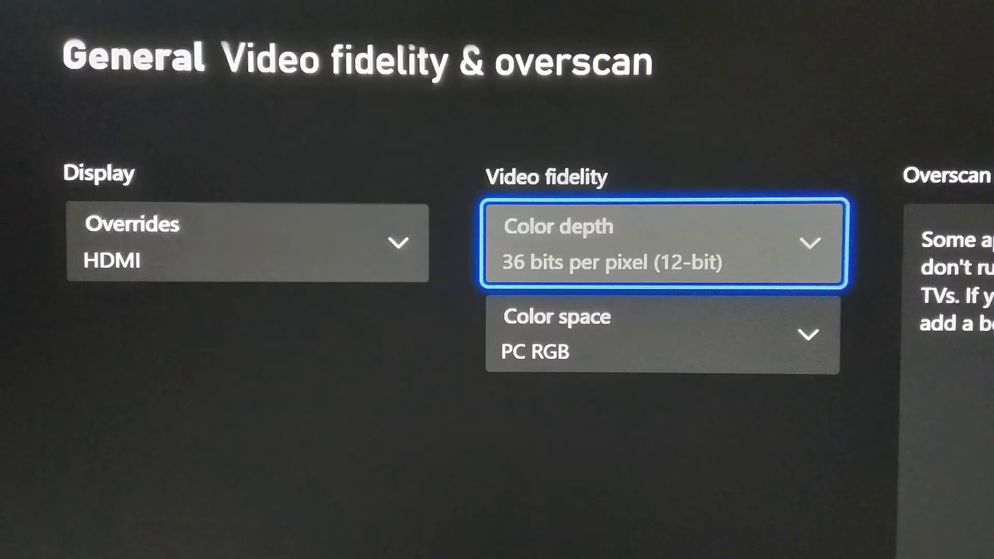
pyautogui.press('Down')
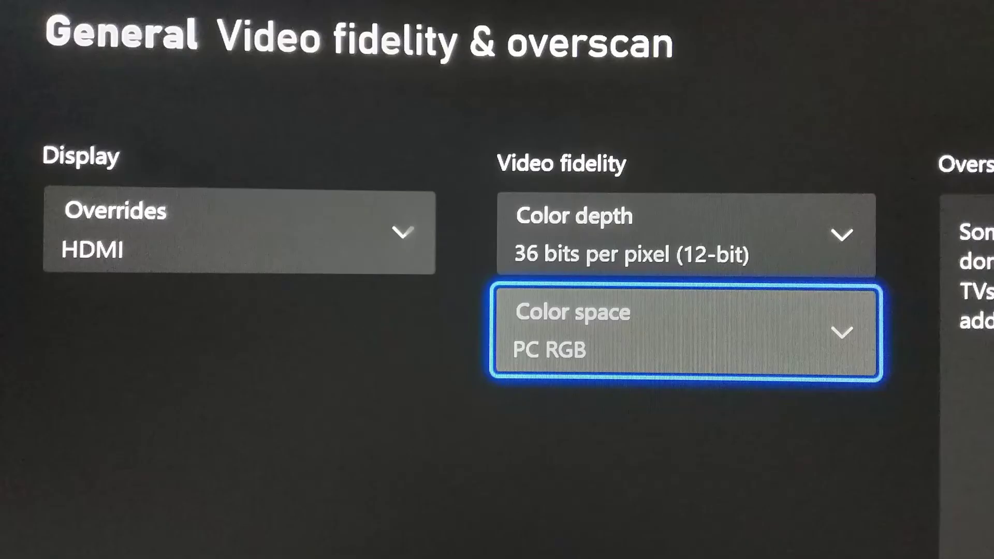